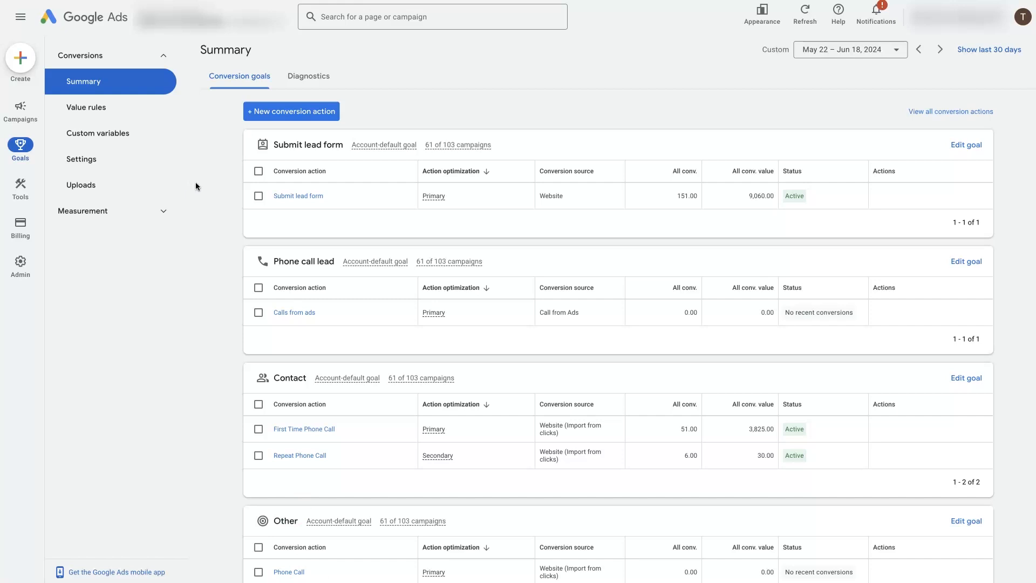
- Open the conversion goals summary and examine each goal's conversion actions, optimization type, source and status
click(21, 146)
click(168, 56)
click(167, 56)
scroll(527, 447, down, 4)
scroll(527, 447, up, 4)
mouse_move(278, 171)
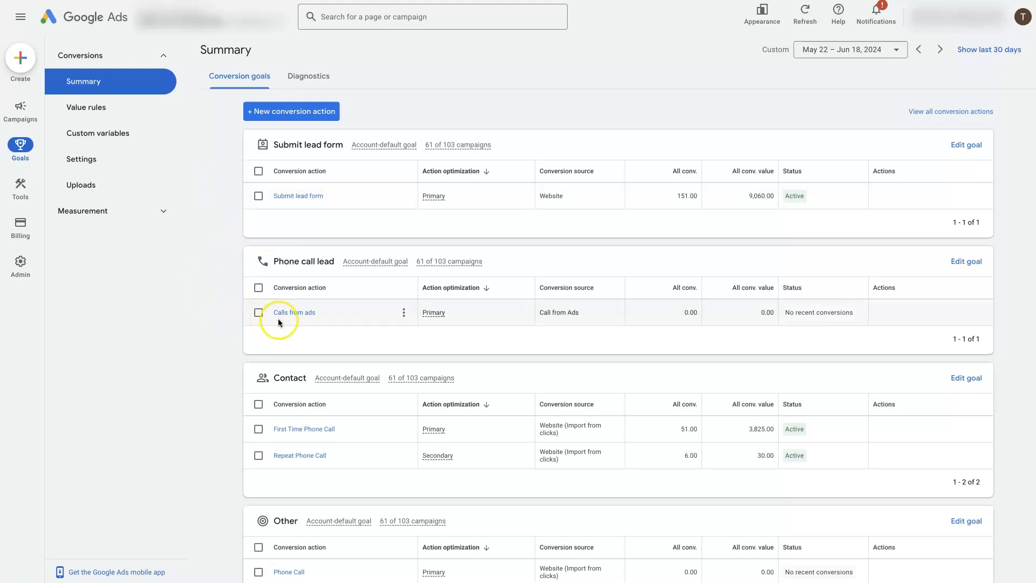
scroll(218, 397, down, 2)
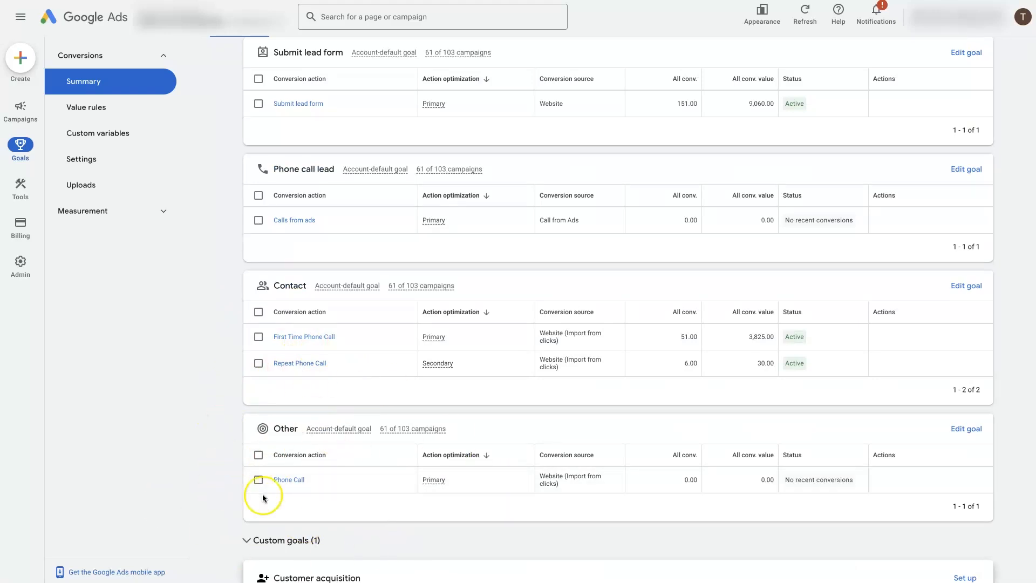
scroll(203, 409, up, 2)
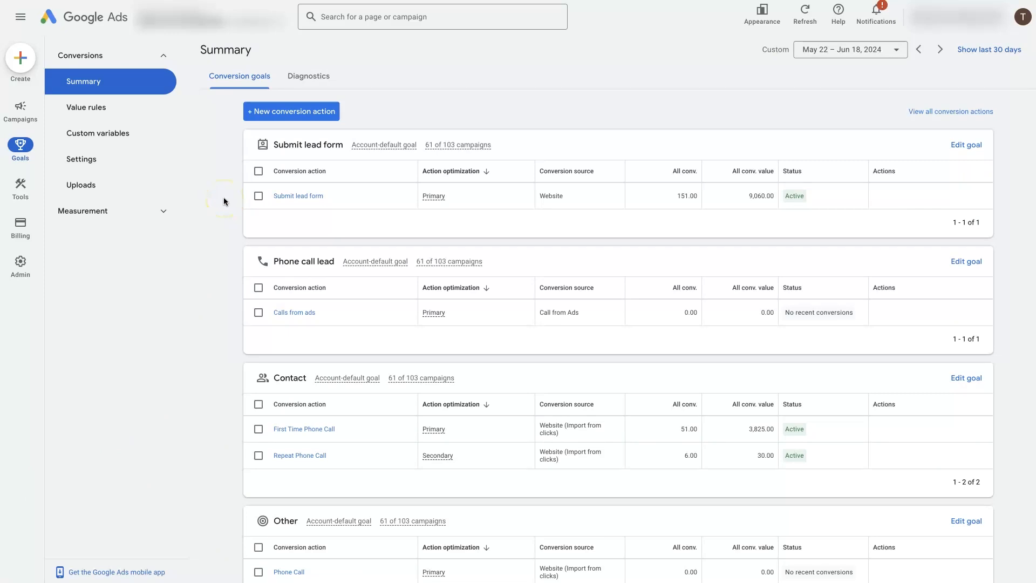
click(229, 311)
scroll(211, 343, down, 1)
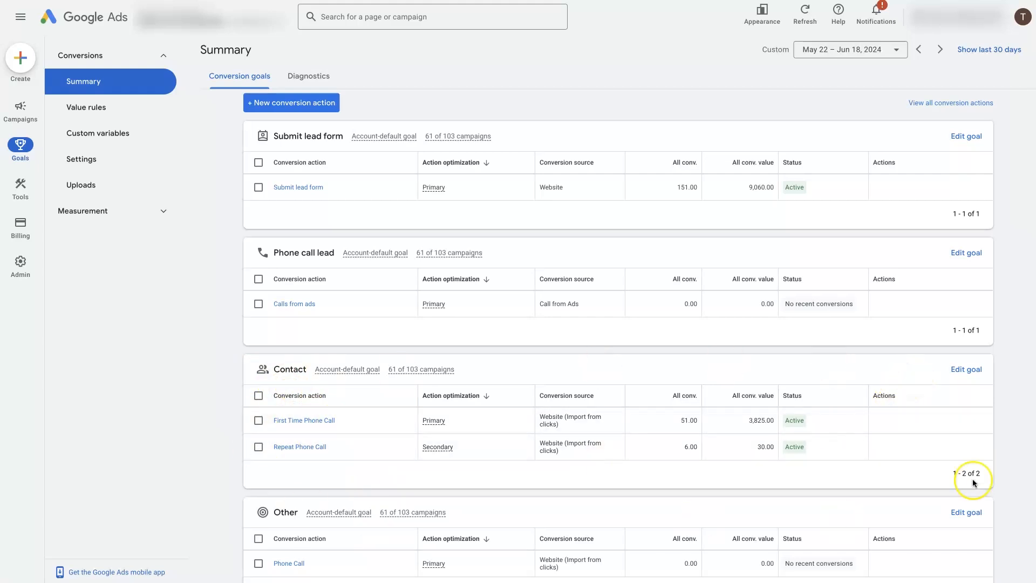
scroll(232, 378, up, 1)
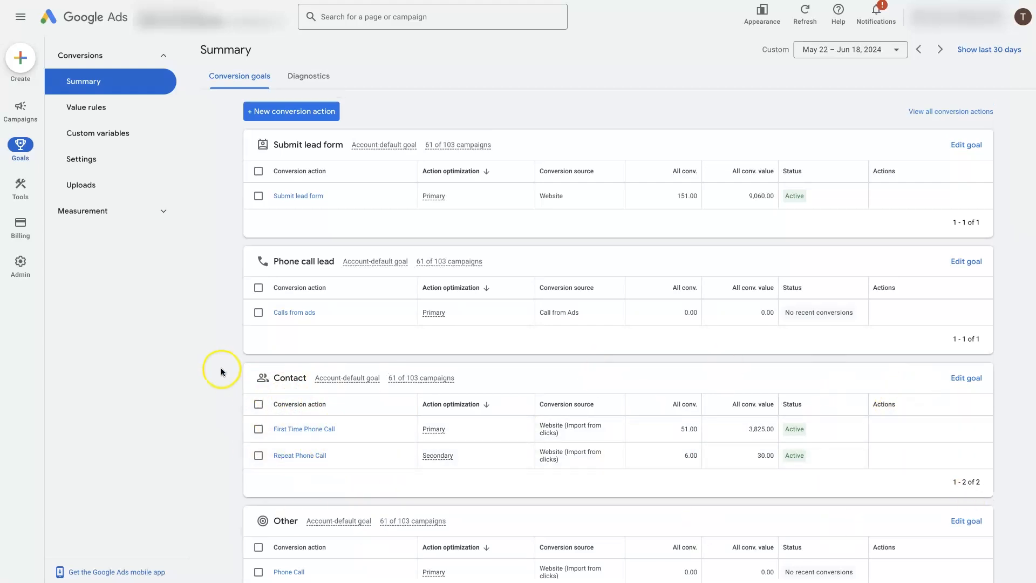
- Open the Submit lead form conversion action's editable settings and inspect its conversion name
click(304, 197)
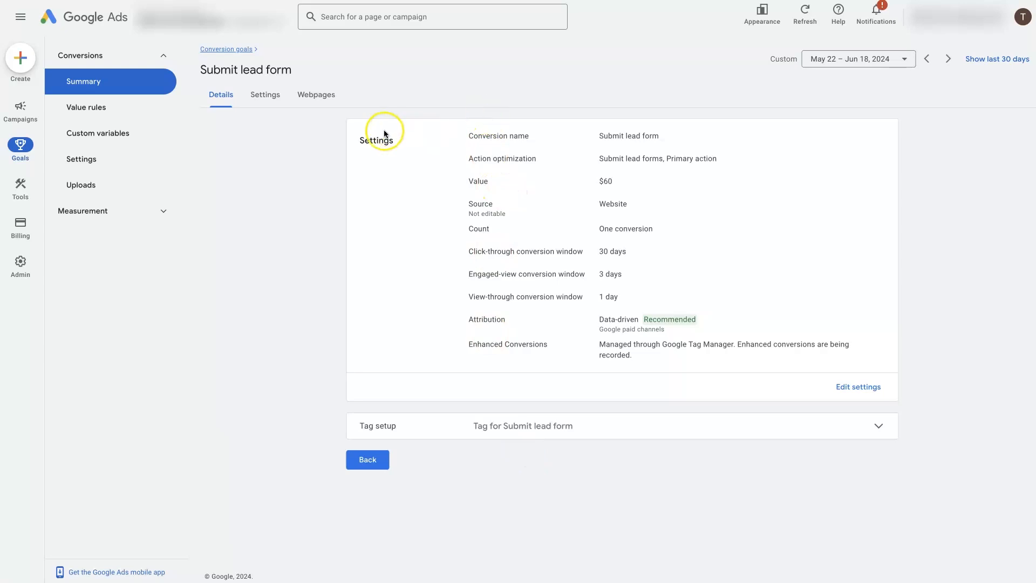
drag(358, 138, 399, 144)
click(402, 144)
click(858, 388)
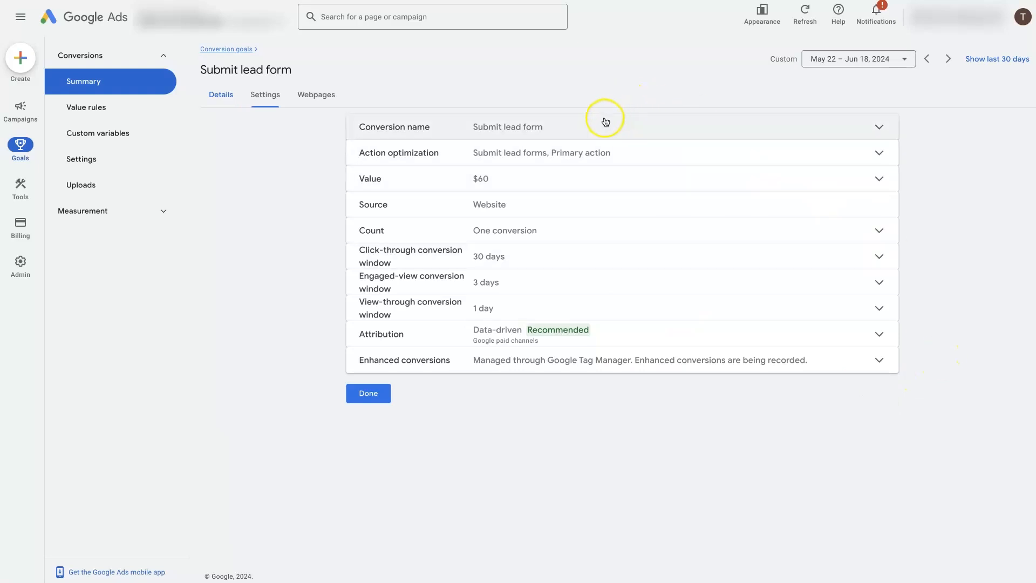
click(555, 127)
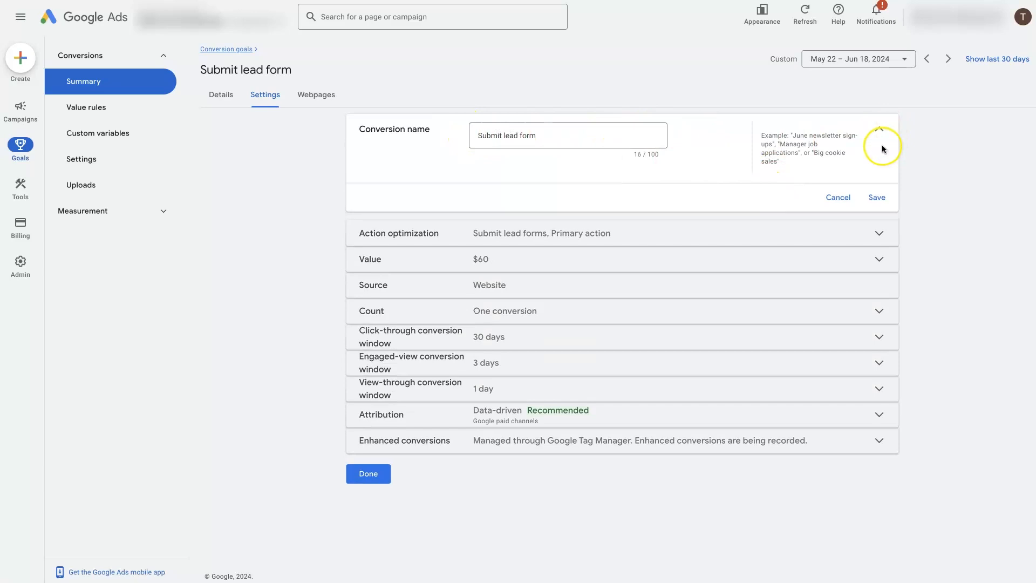
click(879, 131)
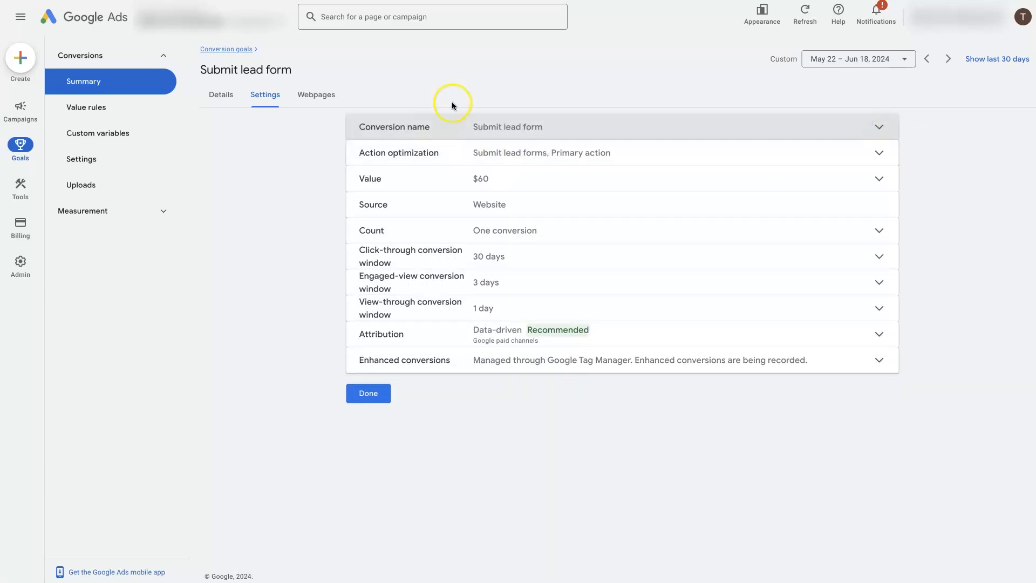
- Select Secondary action not used for bidding optimization for the Submit lead form action and read where it is reported
click(567, 156)
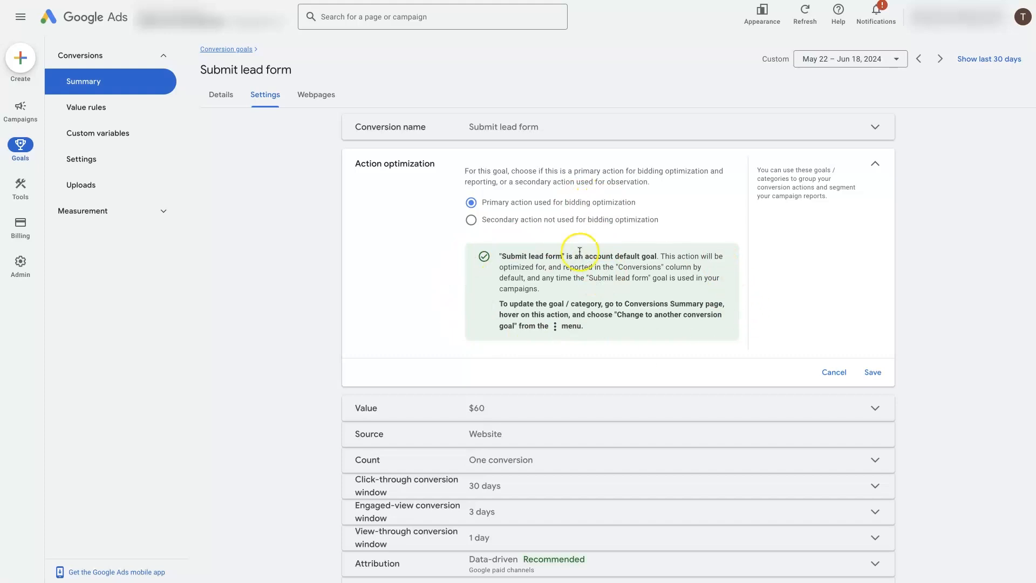
click(472, 221)
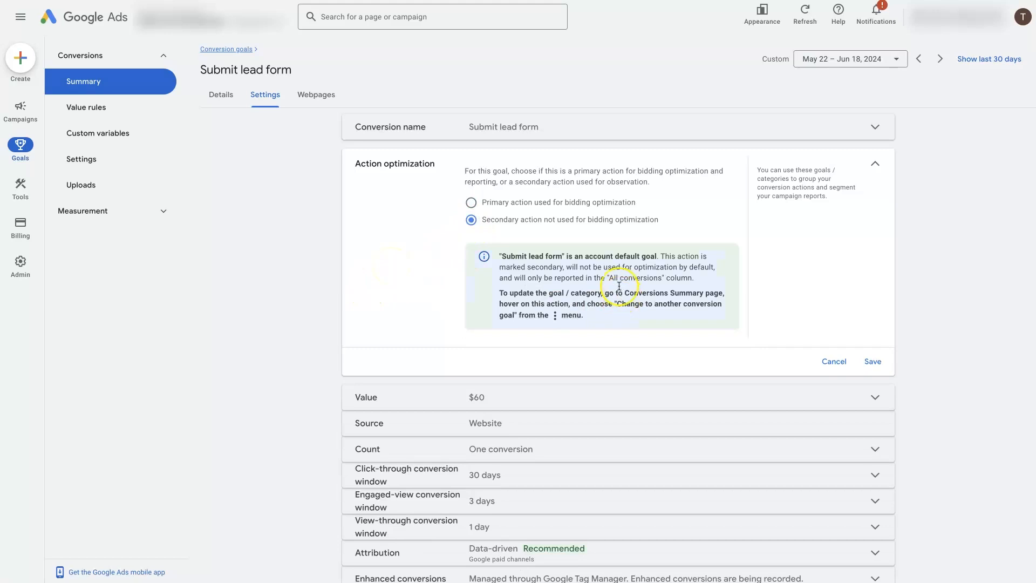
drag(609, 278, 663, 279)
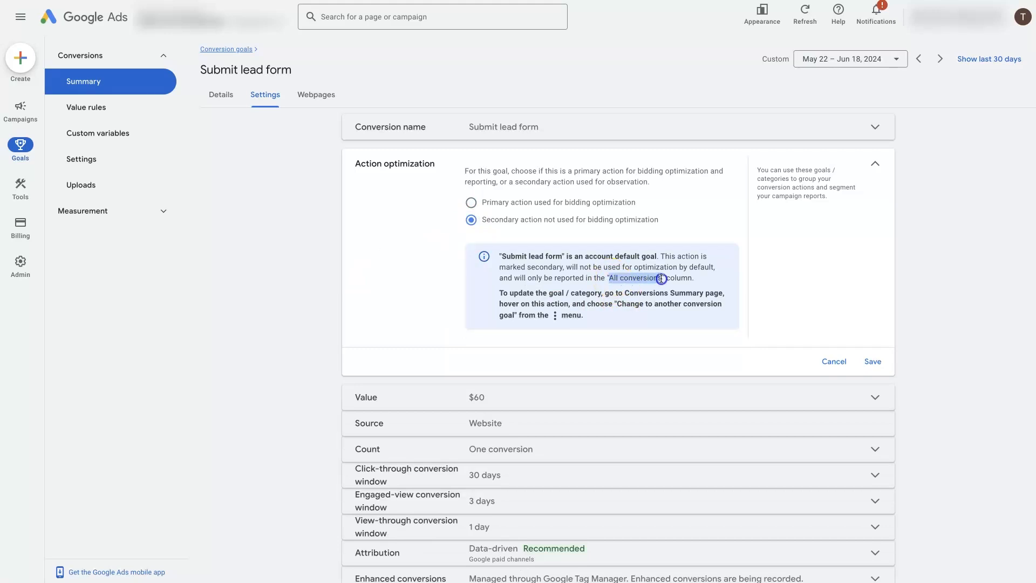
click(667, 278)
click(504, 247)
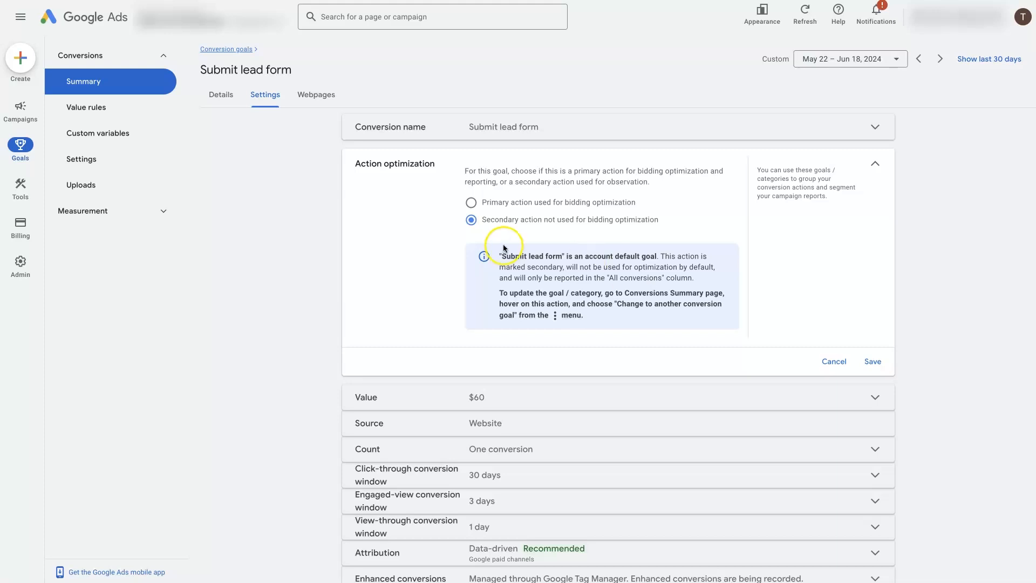
- Switch the action optimization back to Primary action used for bidding optimization, read its explanation and close the section
click(471, 203)
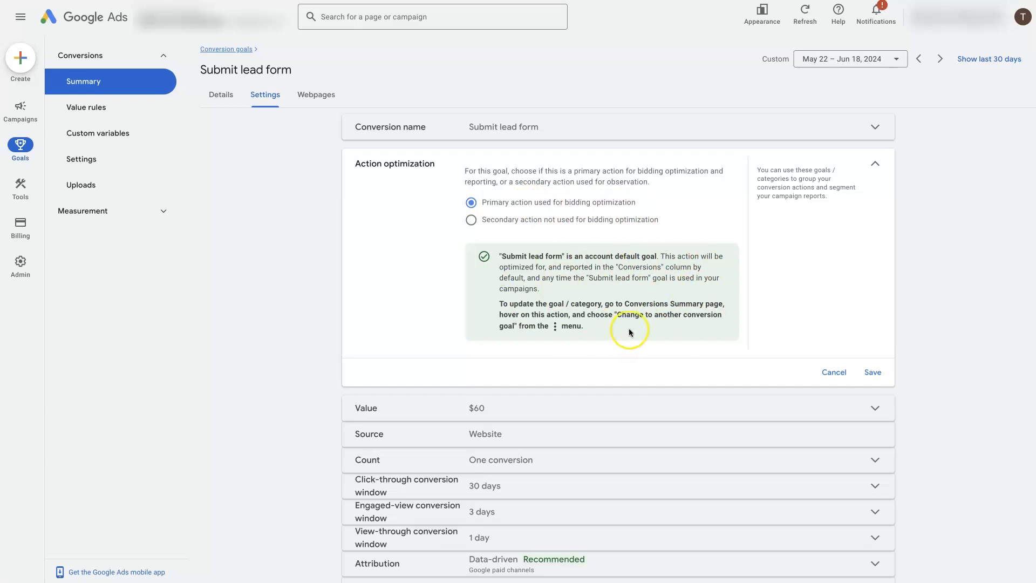
drag(588, 278, 652, 279)
click(668, 280)
click(875, 163)
- Review the conversion value options and currency list, and save the value setting with the same value used for each conversion
click(553, 179)
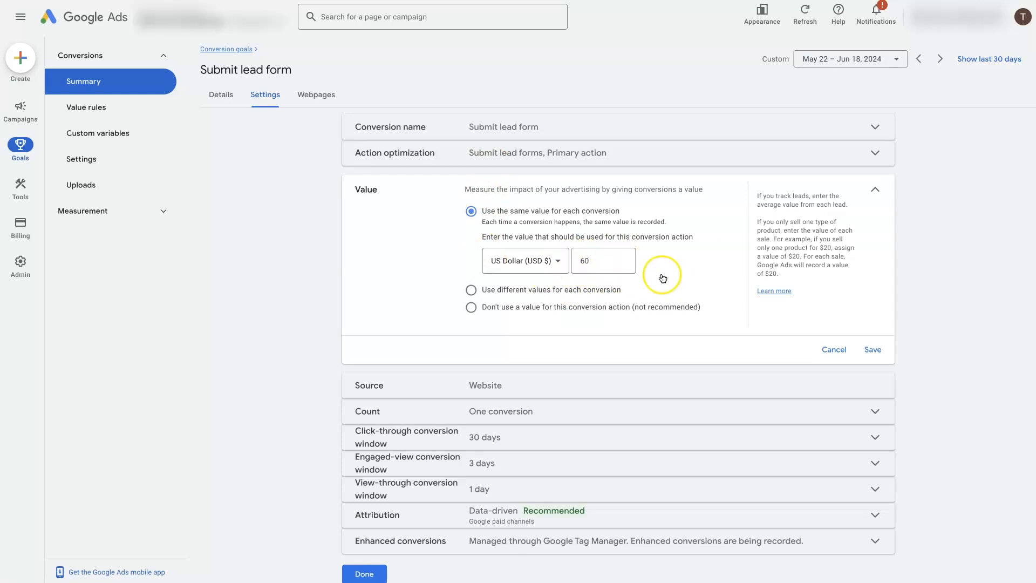
click(546, 261)
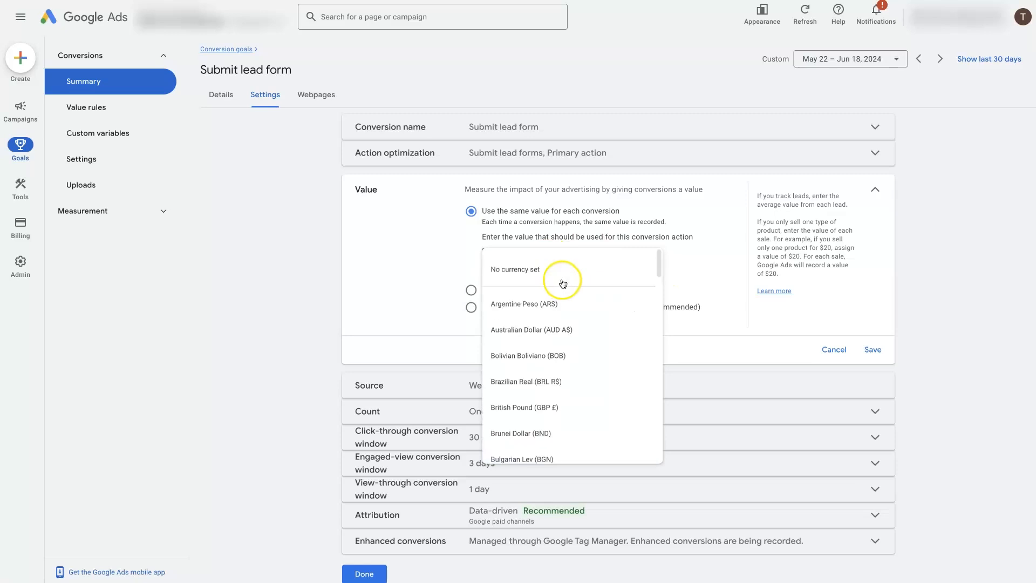
click(436, 248)
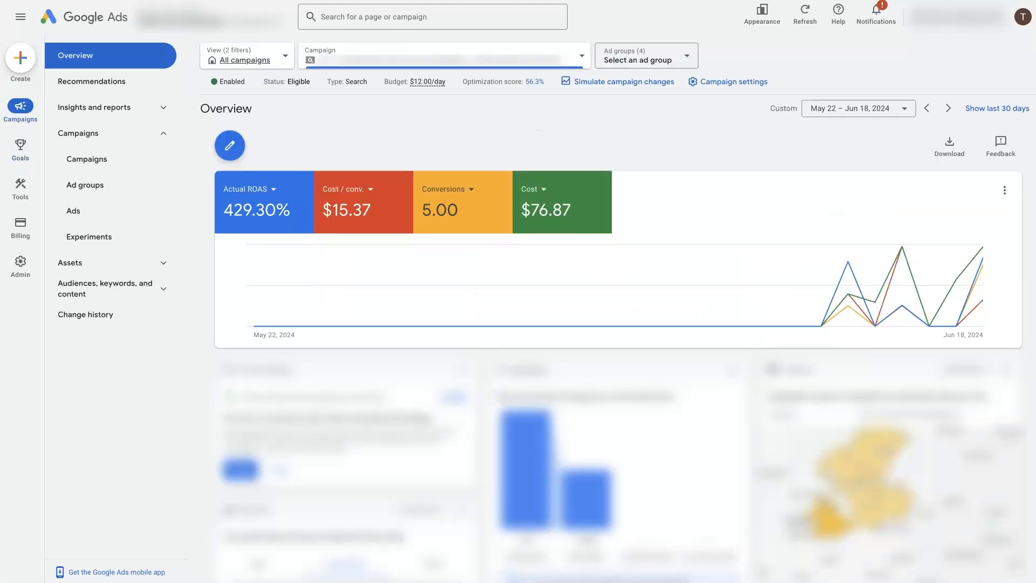
click(380, 228)
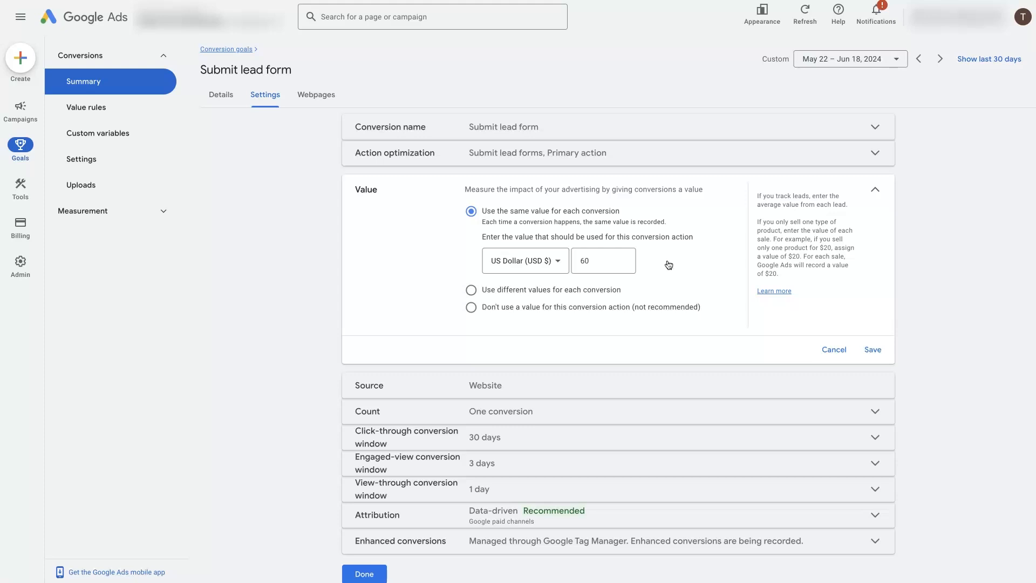
click(594, 271)
click(873, 350)
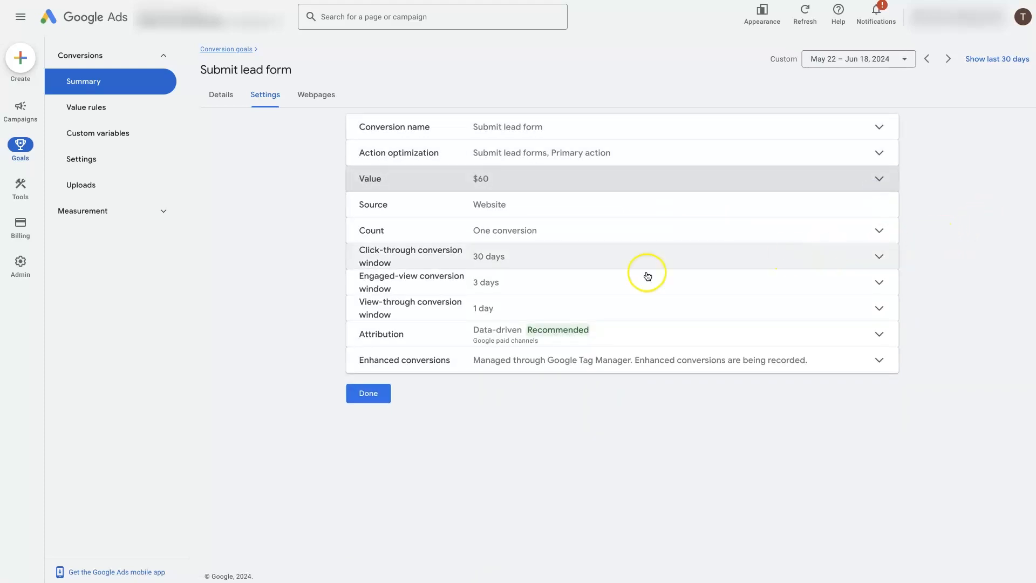
- Check the conversion source and read the Every and One options of the count setting
click(515, 203)
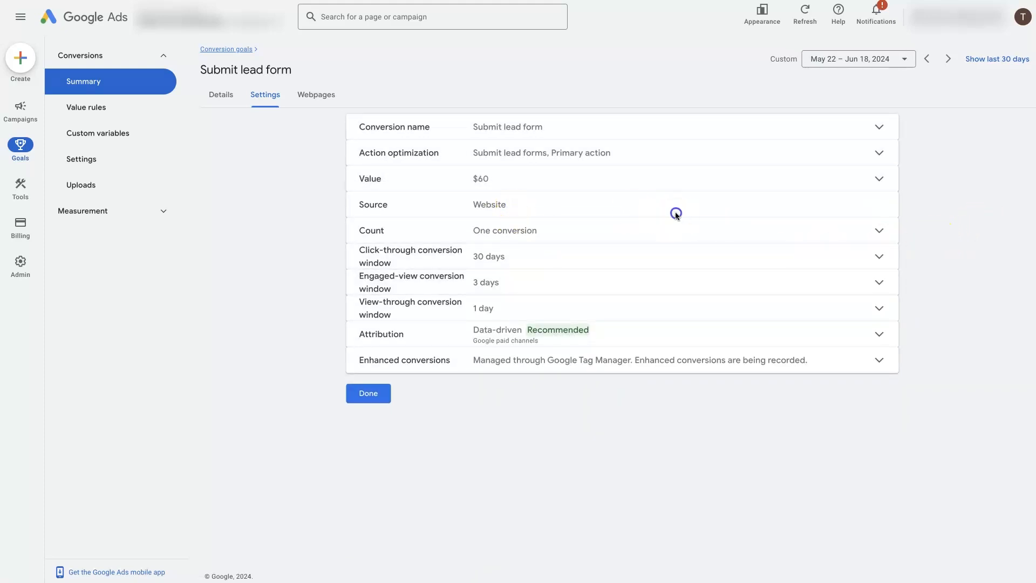
click(607, 229)
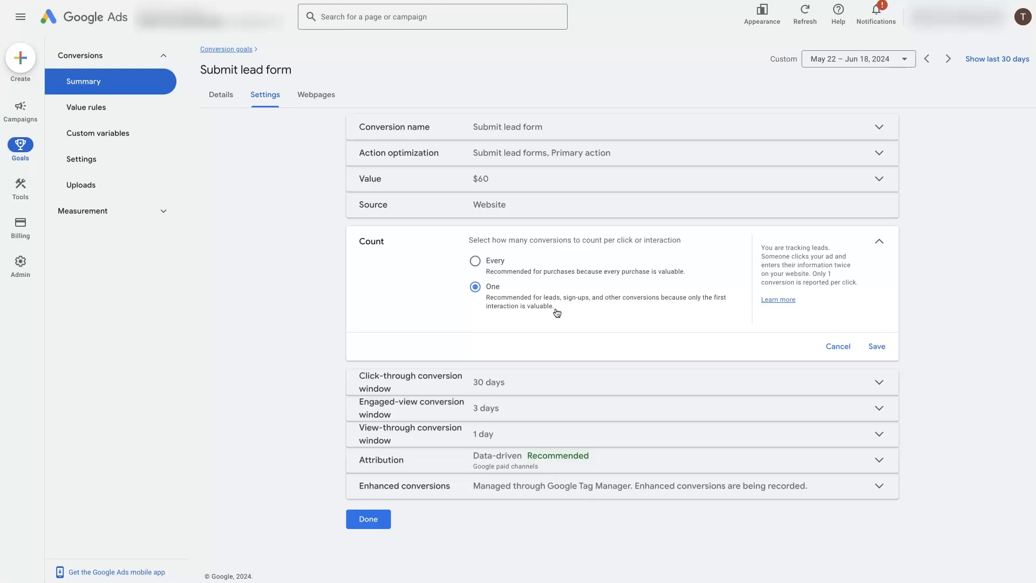
click(579, 311)
click(879, 241)
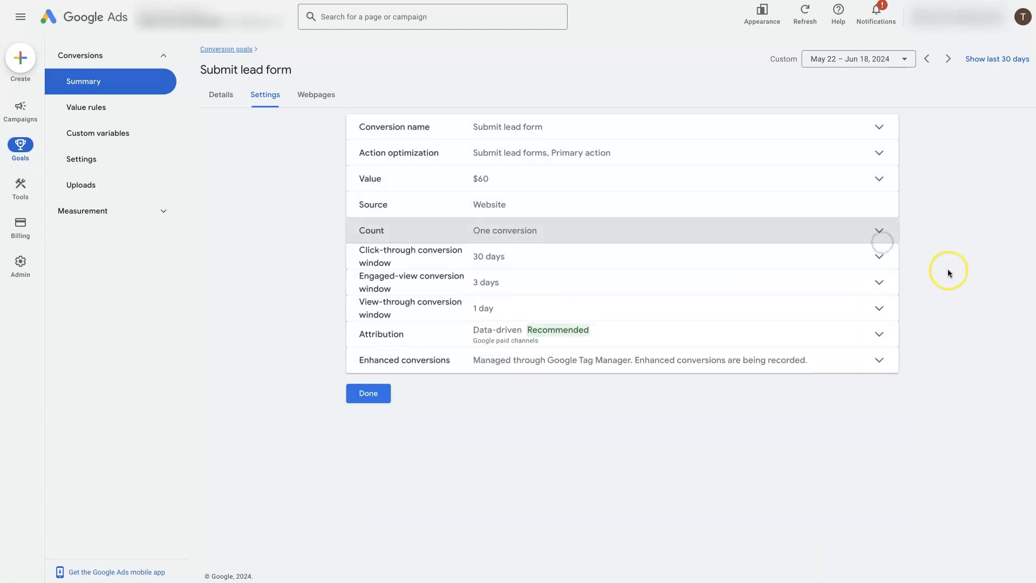
- Read the click-through conversion window guidance and look through the available window lengths
click(577, 264)
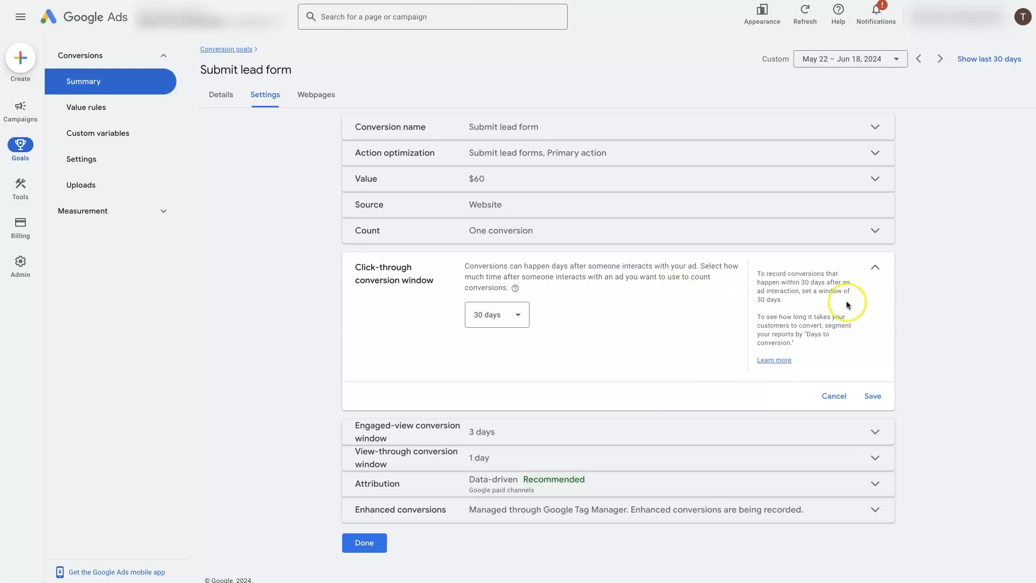
drag(795, 304, 803, 292)
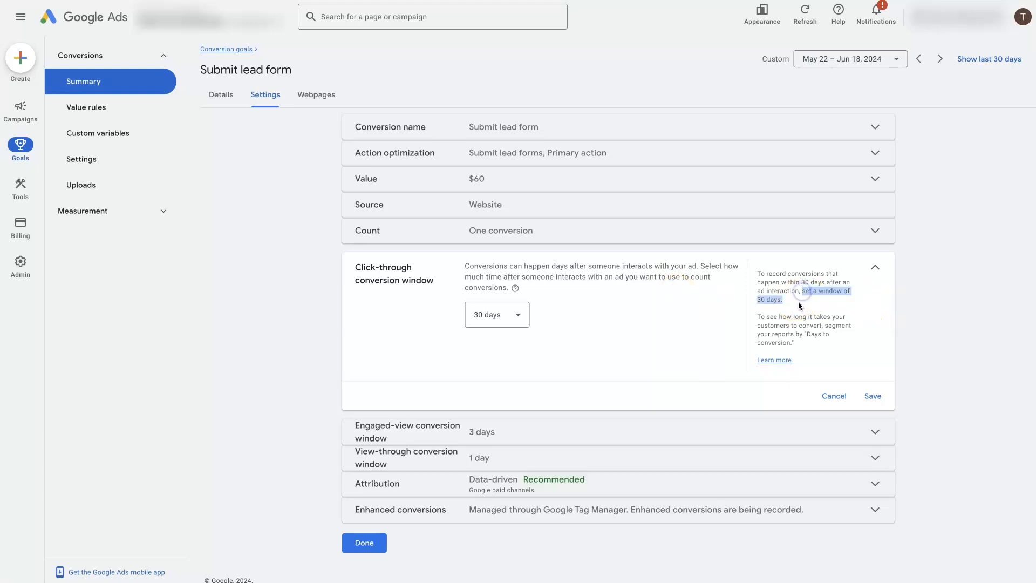
click(799, 305)
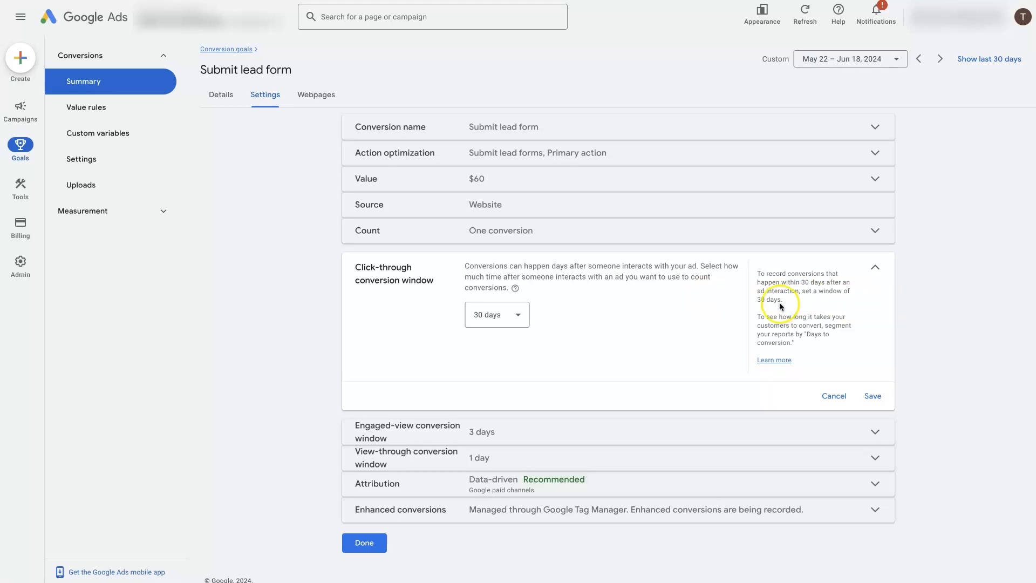
click(513, 313)
scroll(496, 484, down, 2)
scroll(497, 480, up, 2)
click(621, 314)
click(874, 267)
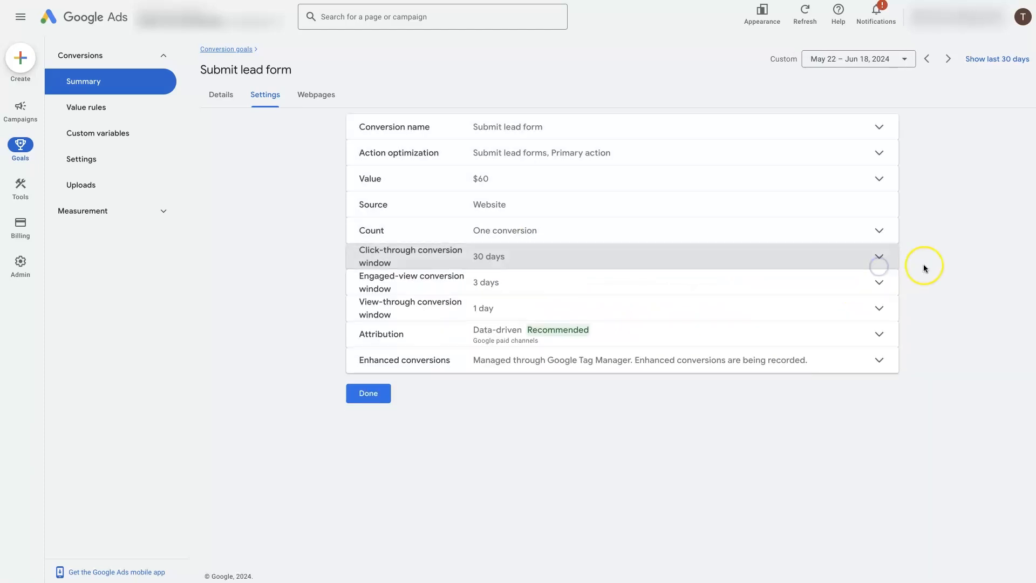
- Examine the engaged-view and view-through conversion window settings of the Submit lead form action
click(555, 287)
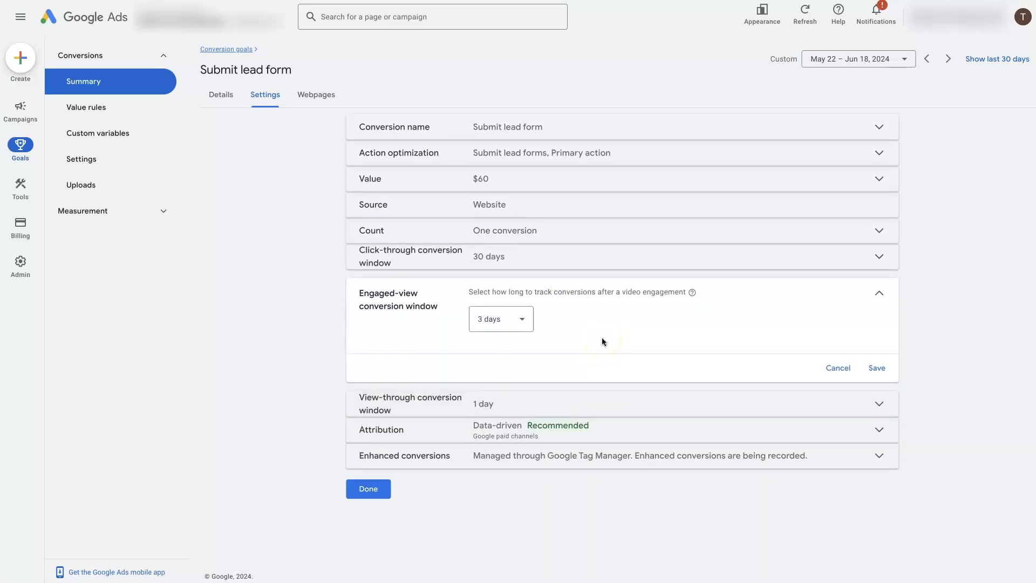
click(629, 292)
mouse_move(630, 292)
mouse_down()
mouse_move(685, 294)
mouse_move(624, 293)
mouse_up()
click(623, 293)
click(879, 295)
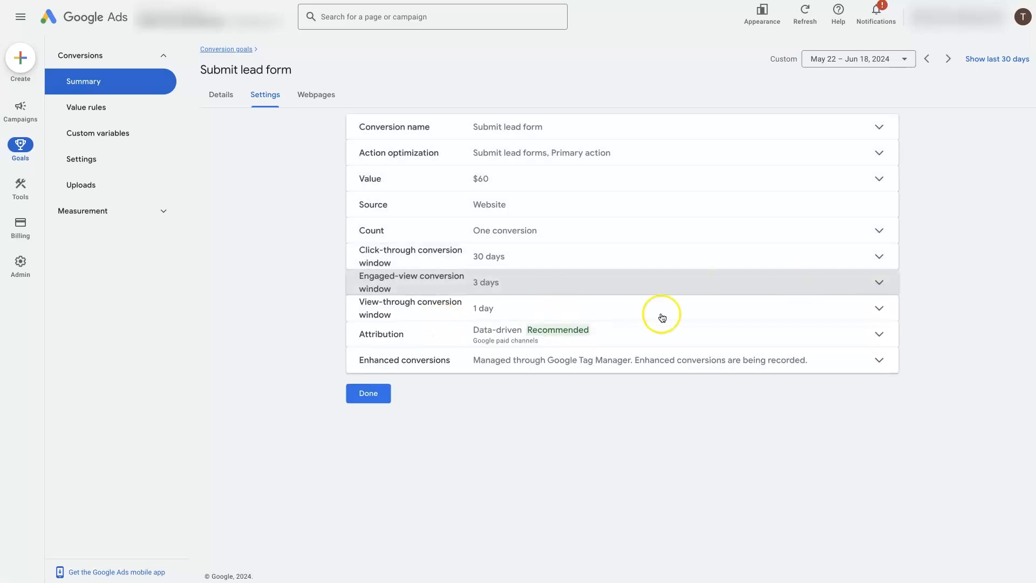
click(566, 317)
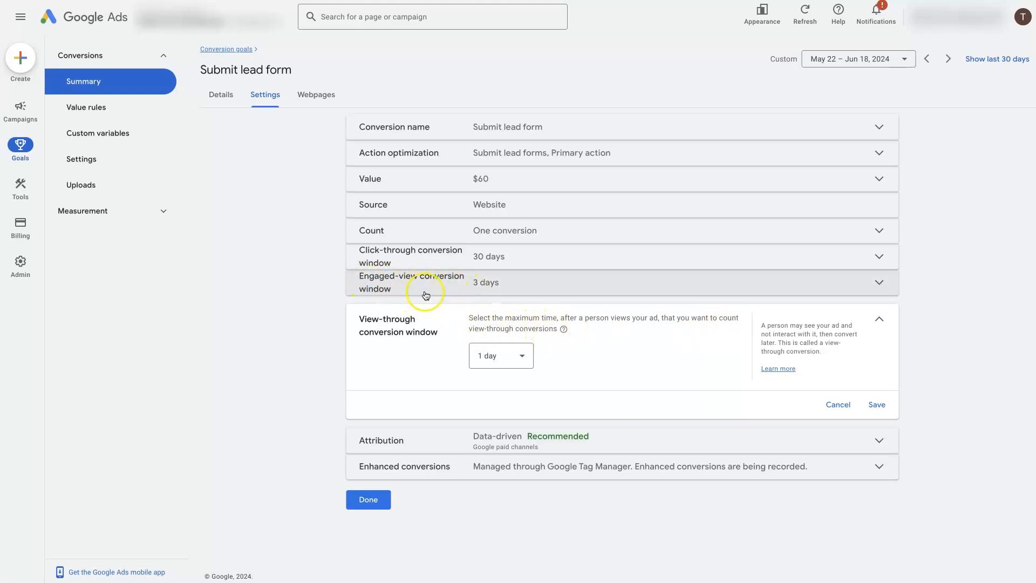
click(883, 324)
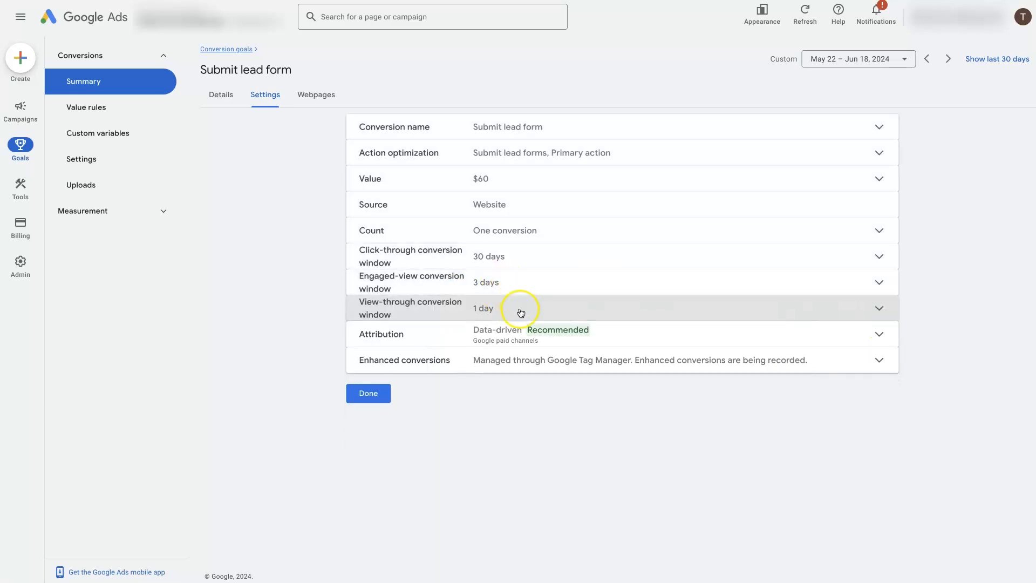
- Examine the attribution setting and its list of available attribution models
click(883, 337)
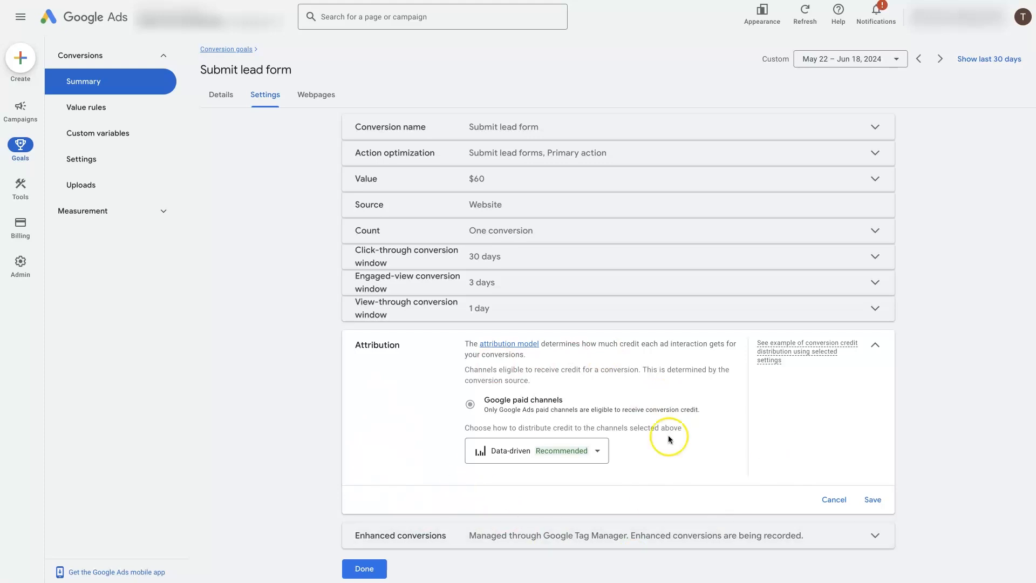
click(563, 459)
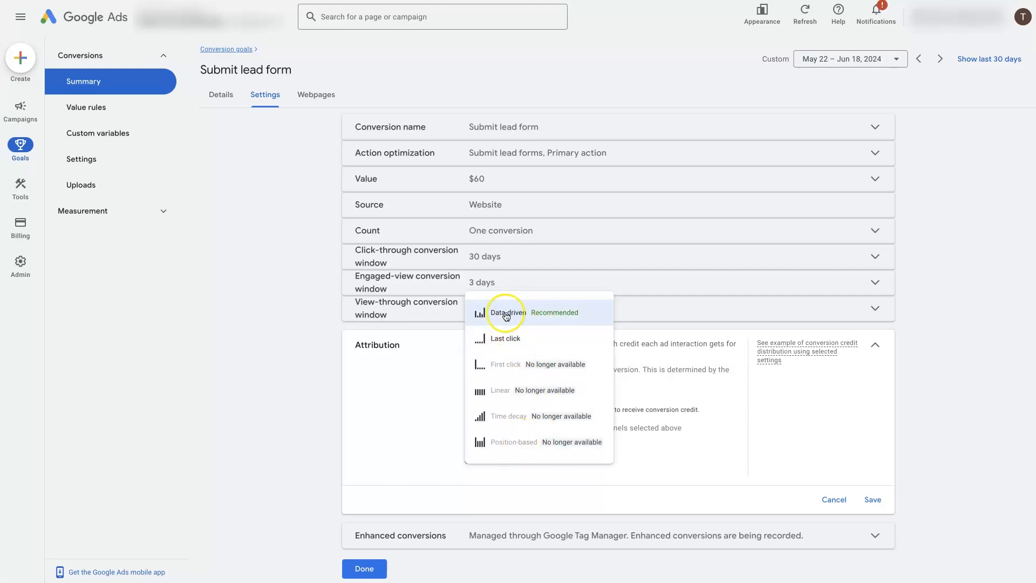
click(925, 365)
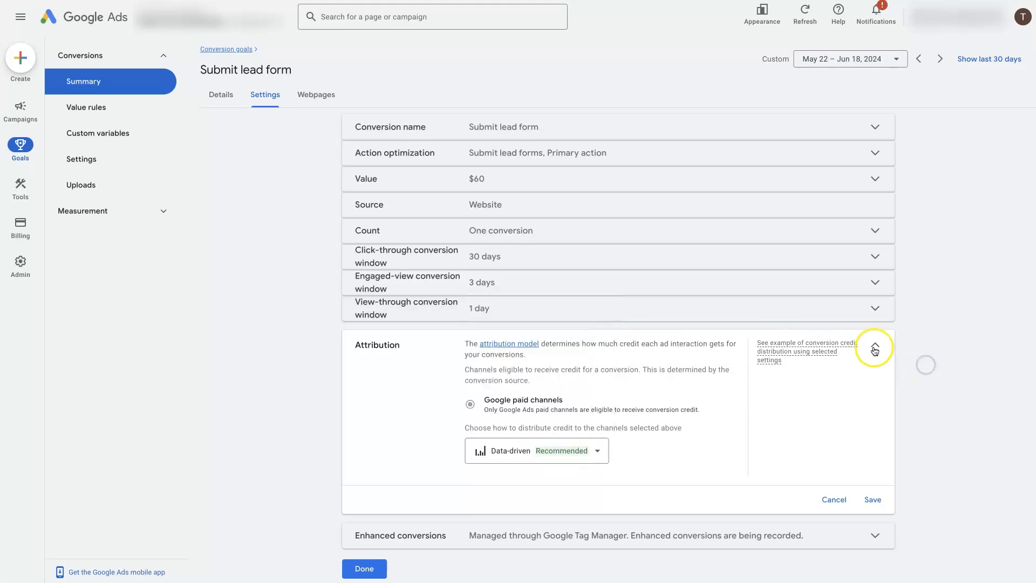
click(876, 344)
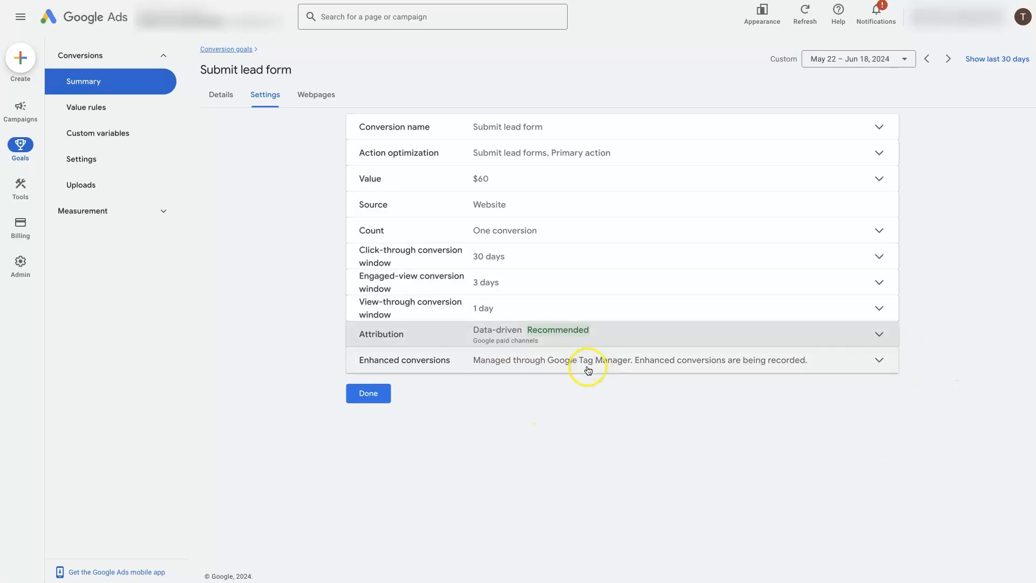
- Read the enhanced conversions setting of the Submit lead form action, then return to the conversion goals summary
click(589, 367)
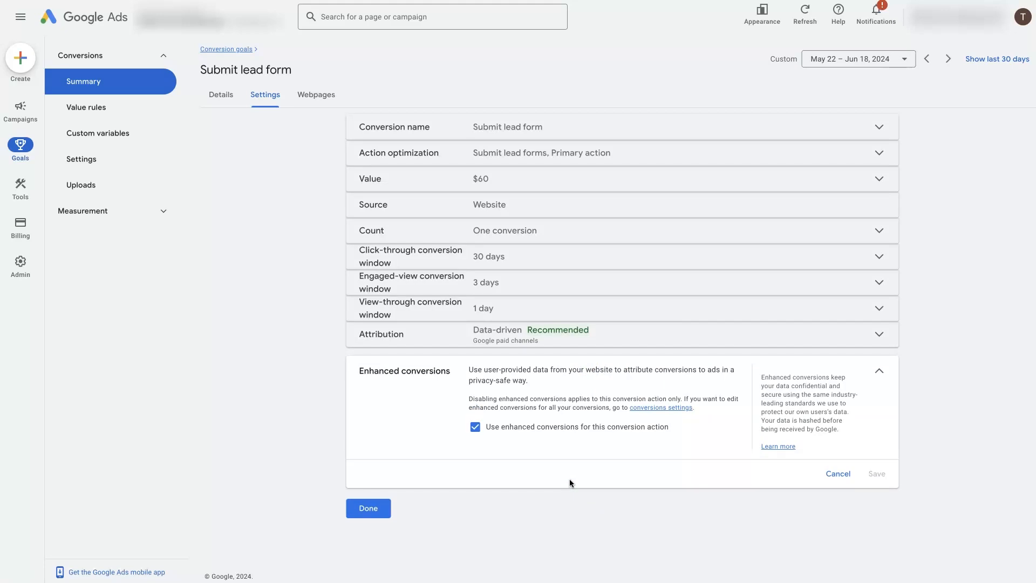
drag(468, 370, 536, 386)
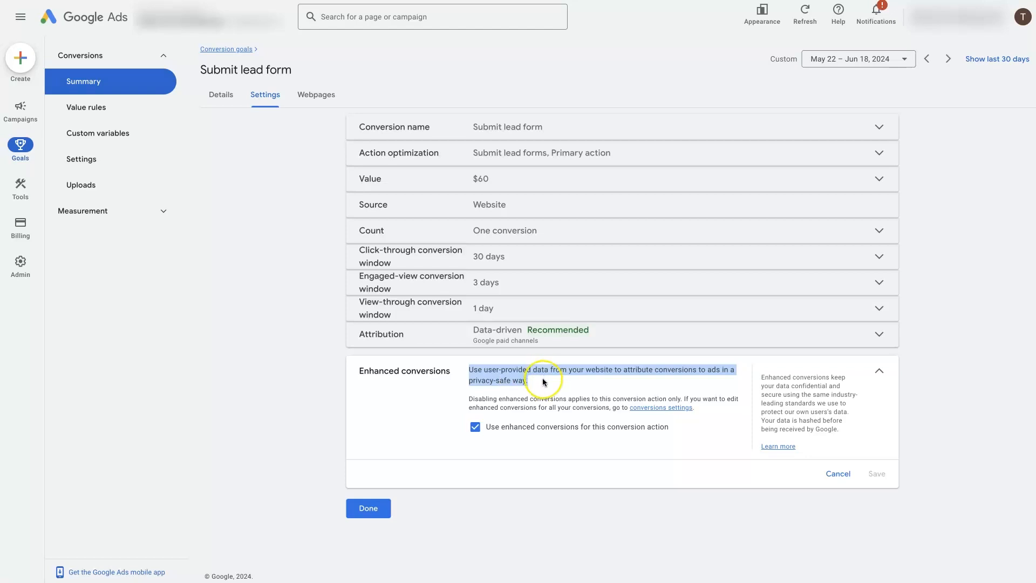
click(543, 381)
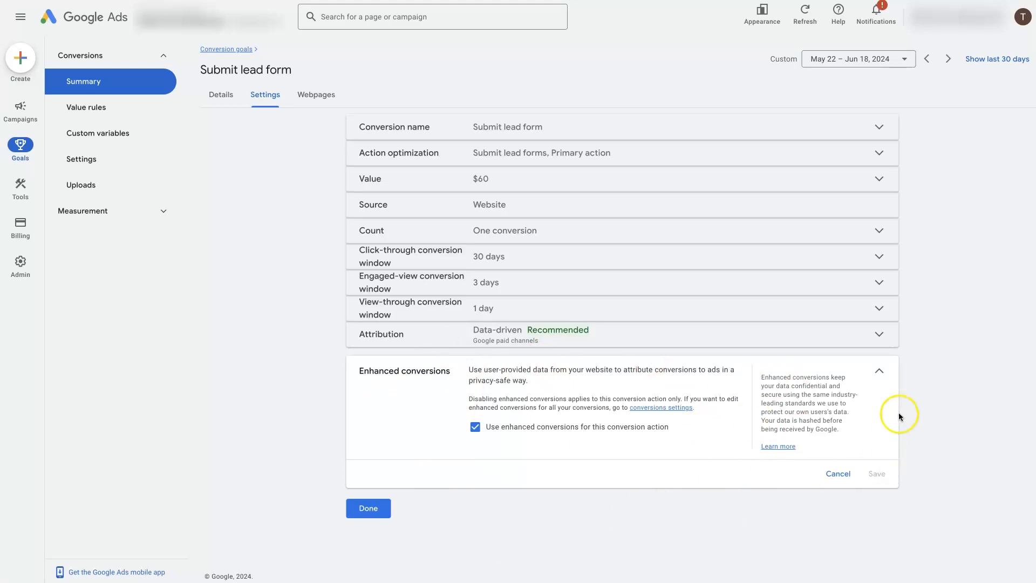
click(880, 372)
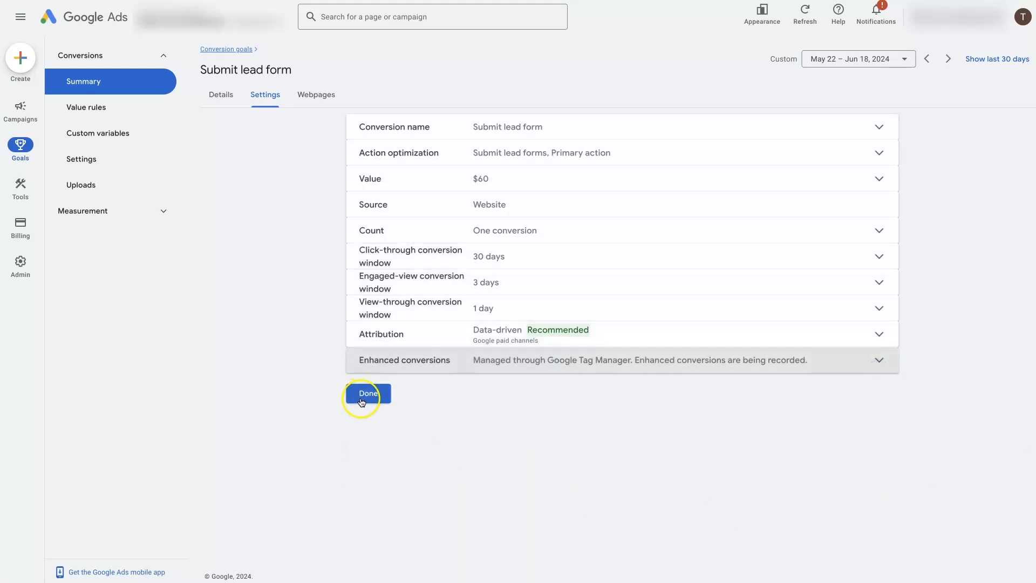
click(361, 396)
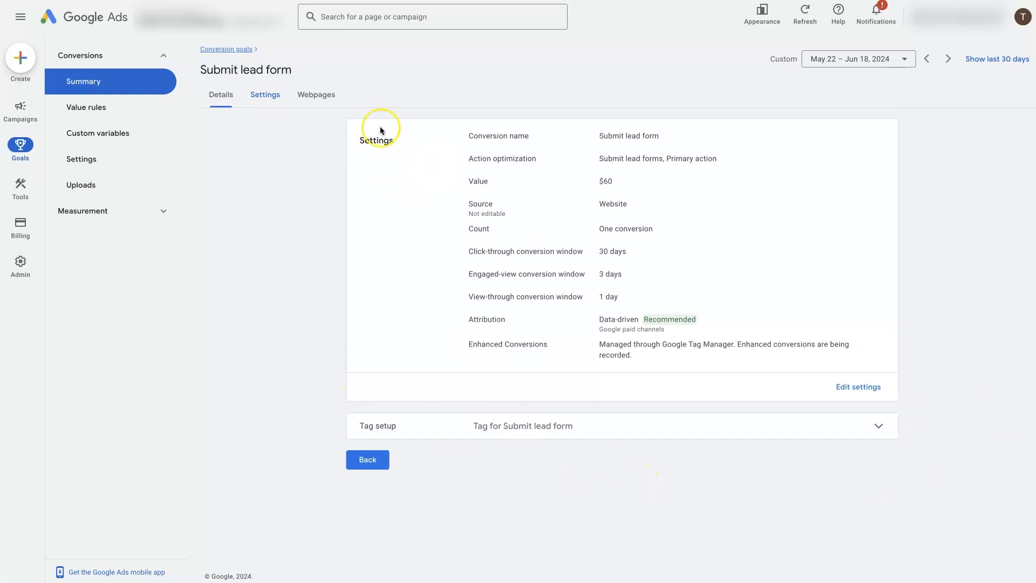
click(368, 460)
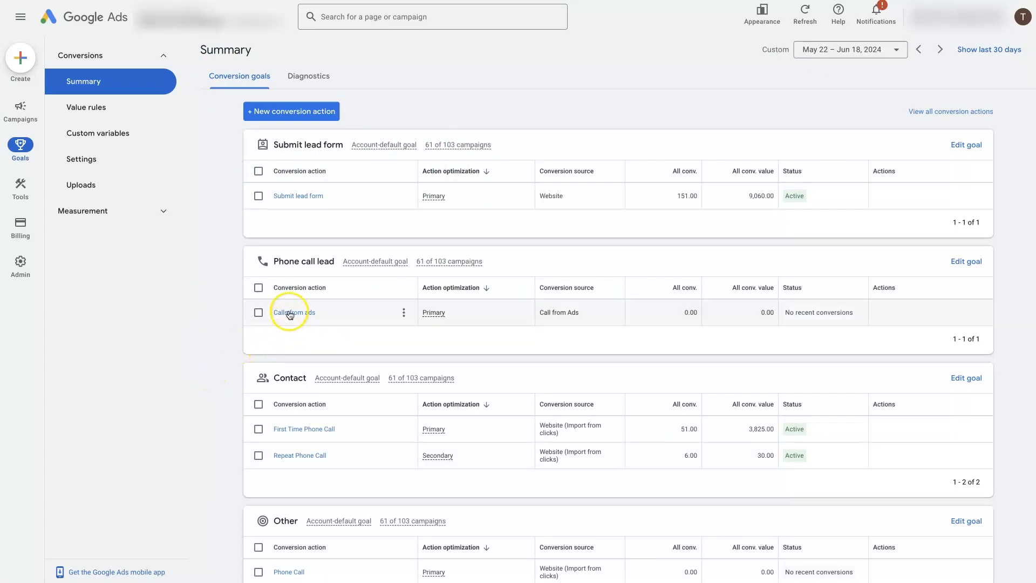
- Open the First Time Phone Call conversion action, check its value and open its settings for editing
click(298, 430)
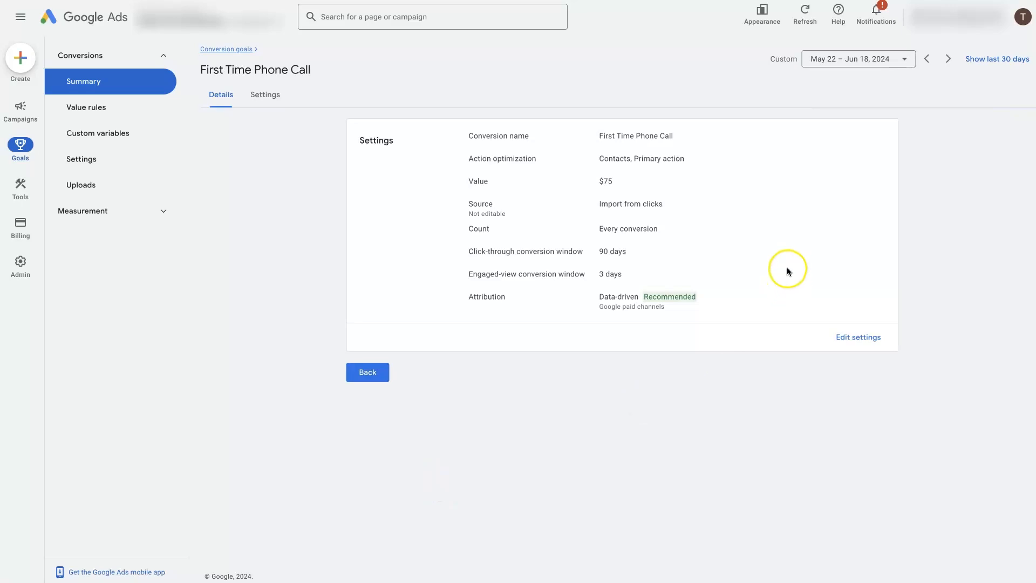
drag(603, 180, 593, 179)
click(630, 180)
click(844, 337)
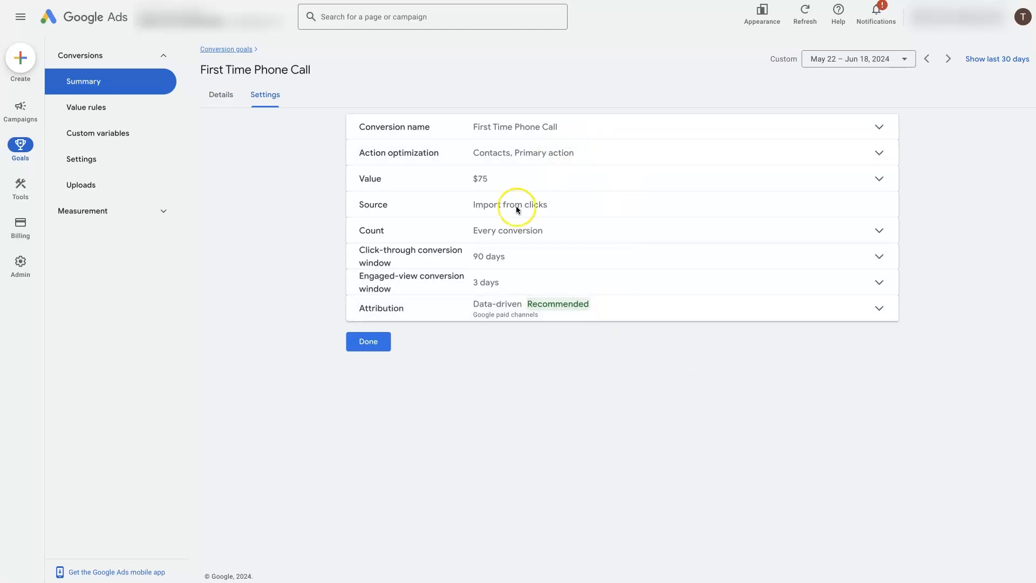
- Examine the count options and the conversion source of the First Time Phone Call action
click(584, 237)
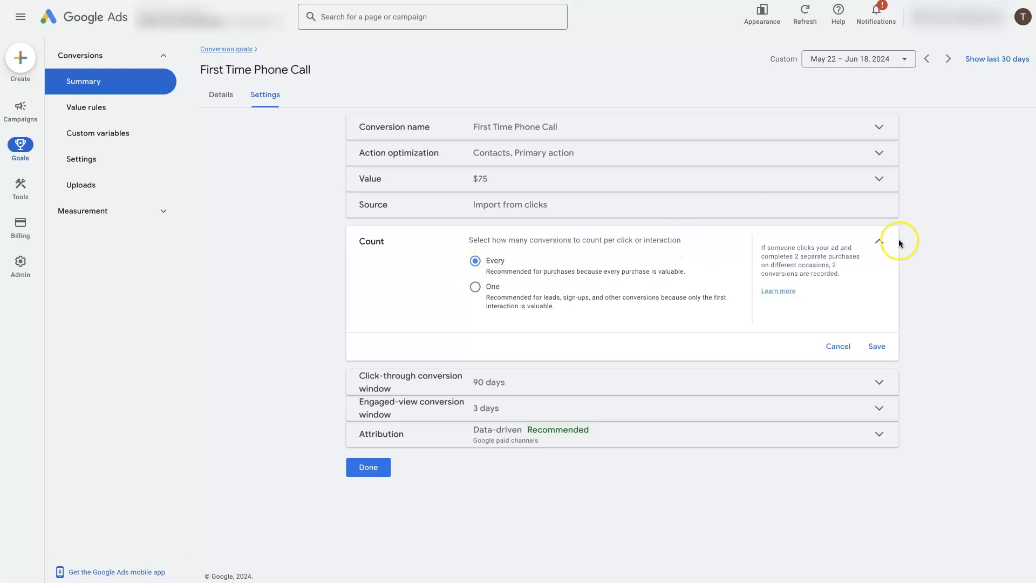
click(880, 245)
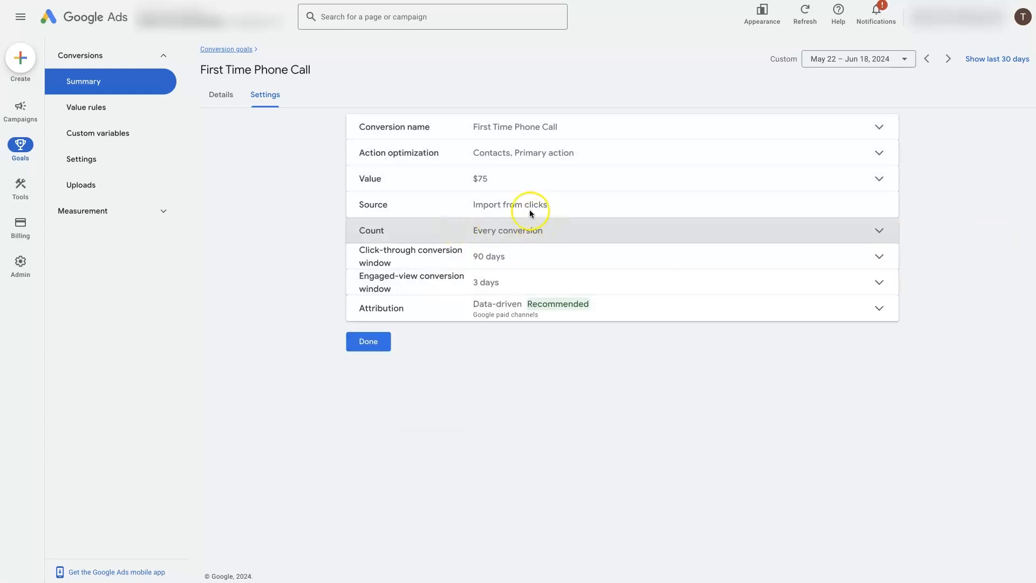
drag(469, 204, 608, 204)
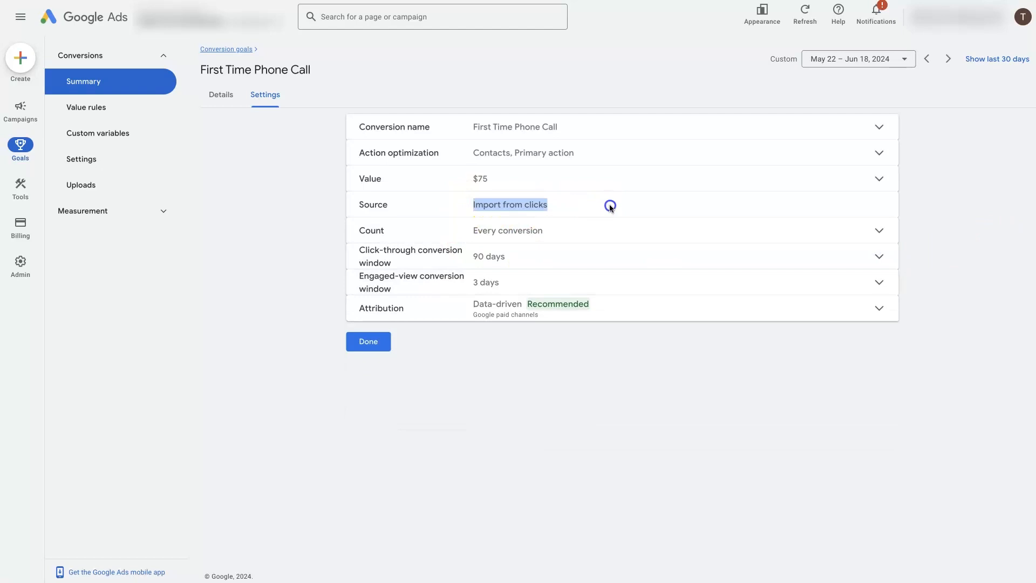
click(662, 376)
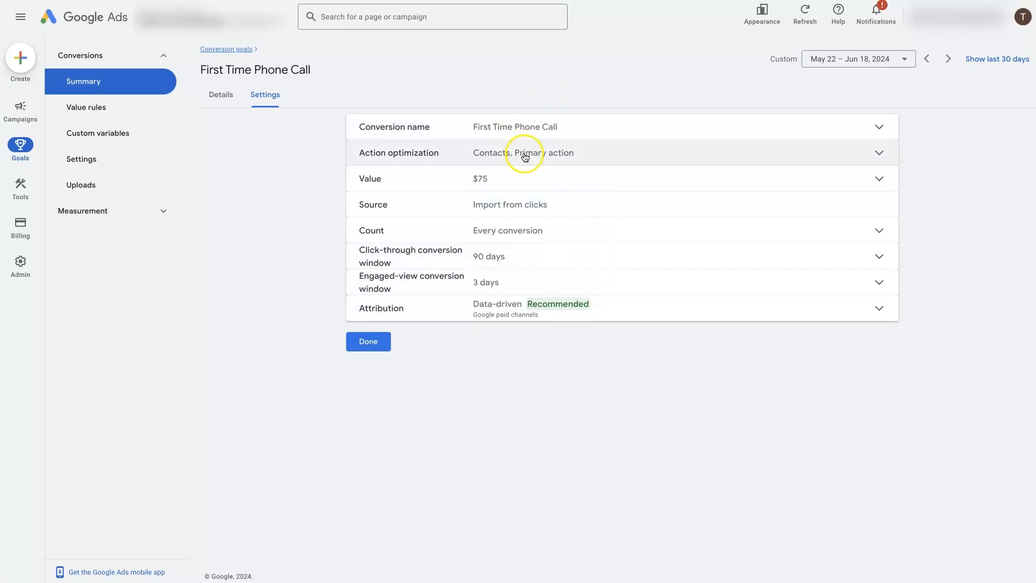
- Leave the First Time Phone Call settings and look over the conversion goals listed in the summary
click(372, 344)
click(361, 371)
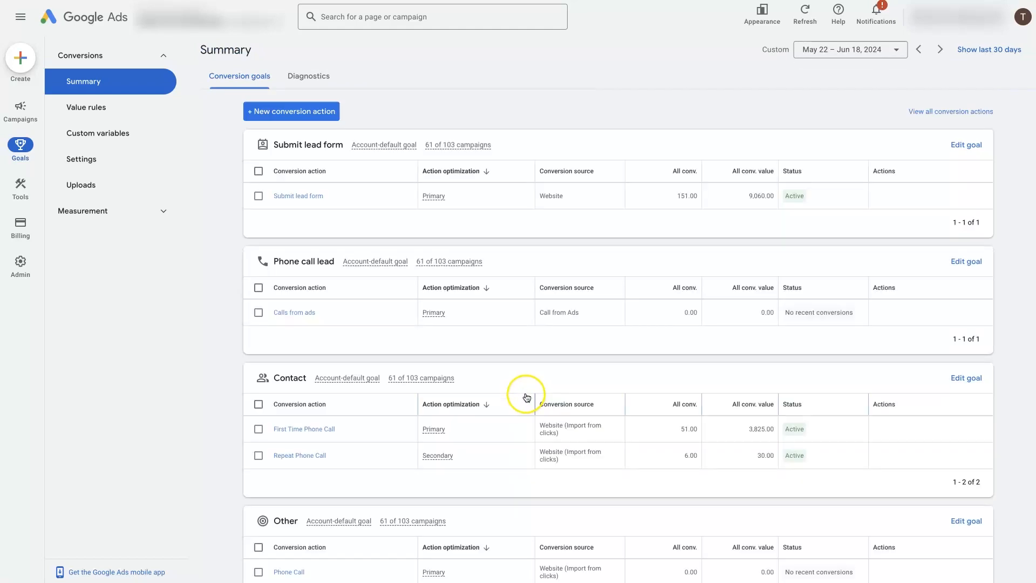
scroll(286, 269, down, 2)
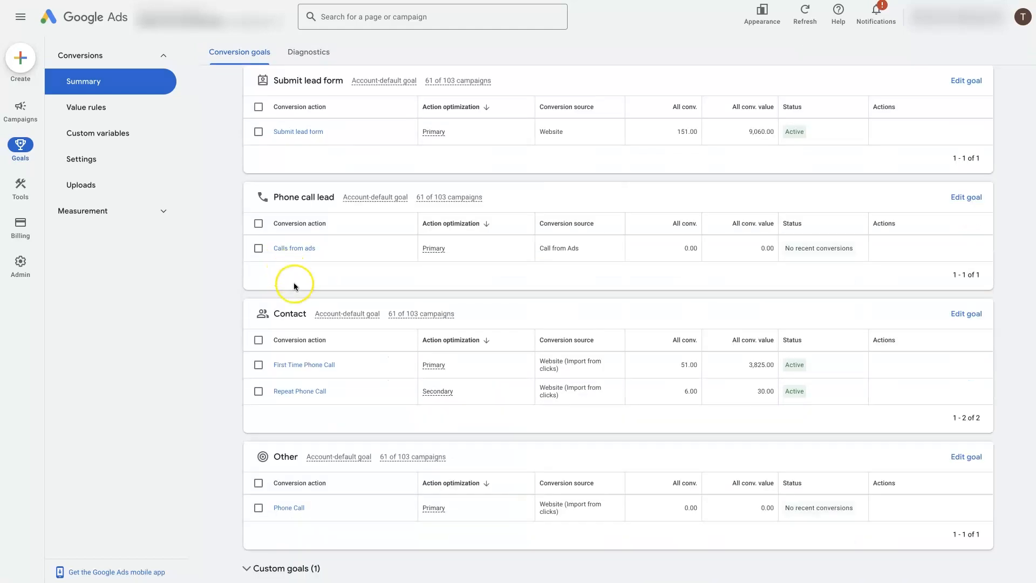
scroll(296, 297, up, 2)
click(224, 221)
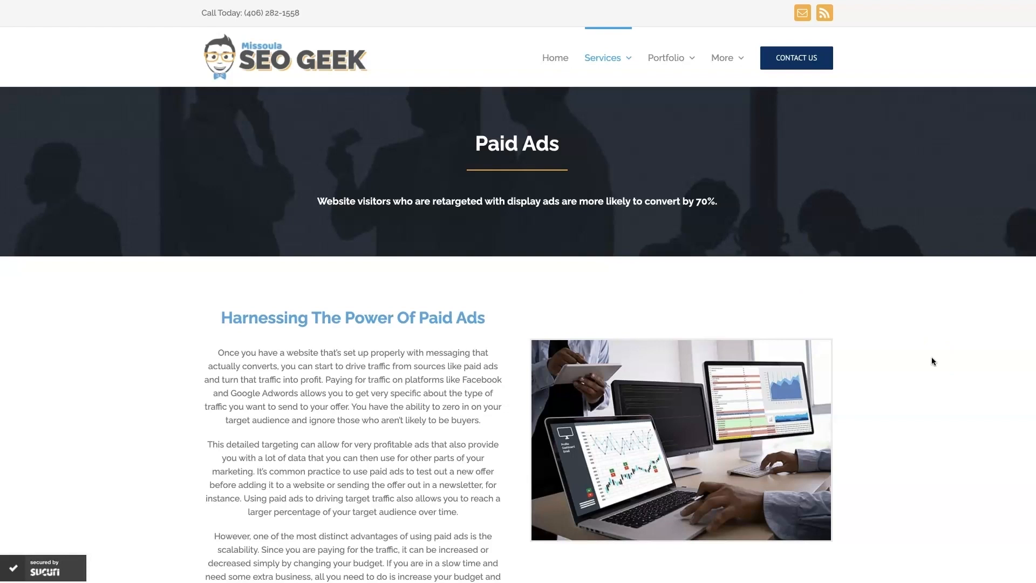
- Skim the Paid Ads page of the Missoula SEO Geek website down to its Google Ads and review sections
scroll(918, 400, down, 15)
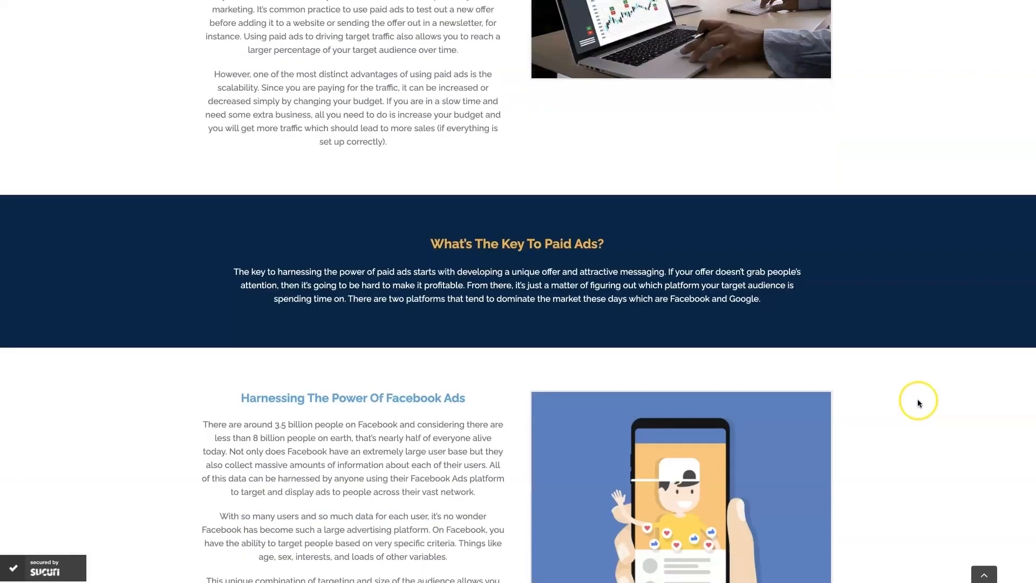
scroll(917, 403, down, 4)
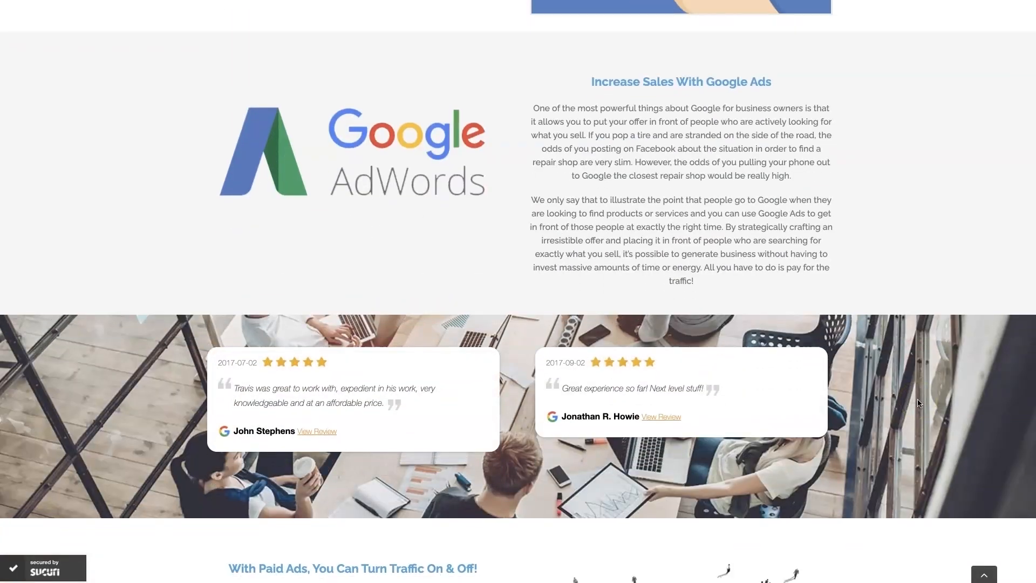
scroll(919, 402, up, 1)
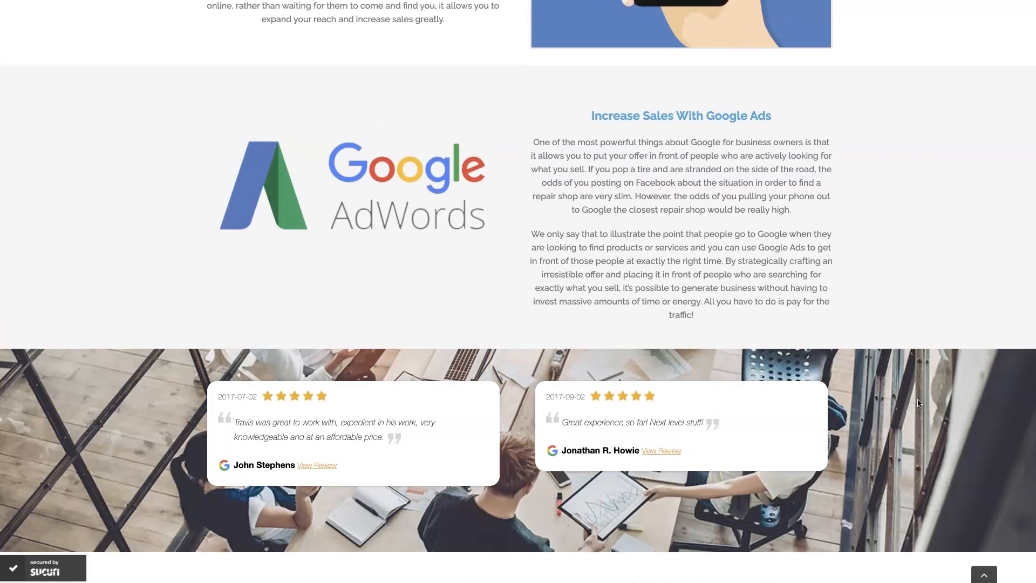